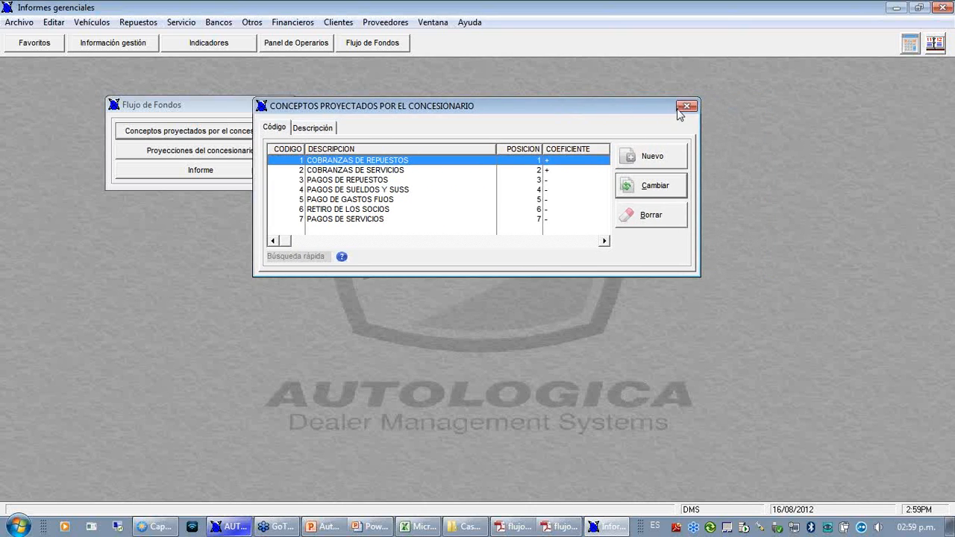
{"action": "left_click", "coordinate": [684, 106]}
{"action": "left_click", "coordinate": [252, 151]}
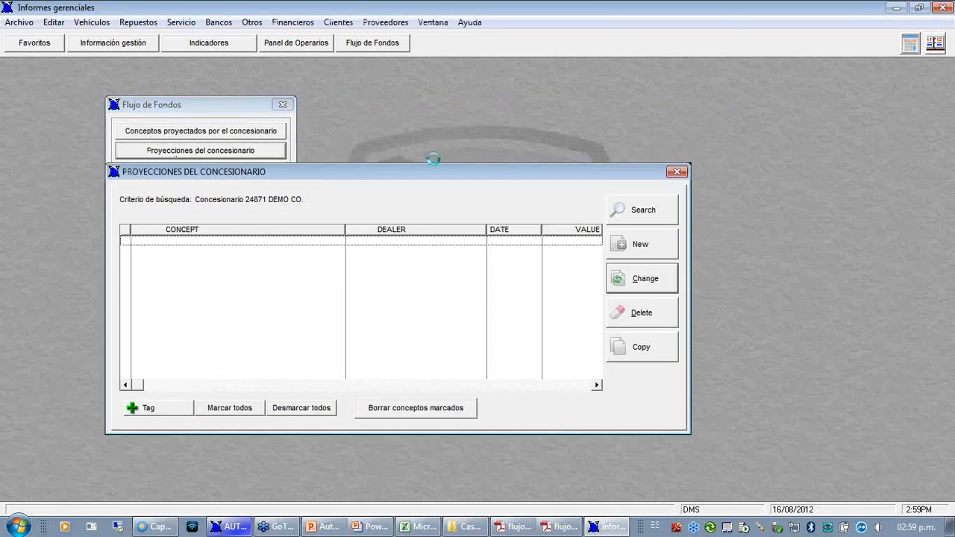
{"action": "left_click_drag", "start_coordinate": [441, 174], "coordinate": [466, 162]}
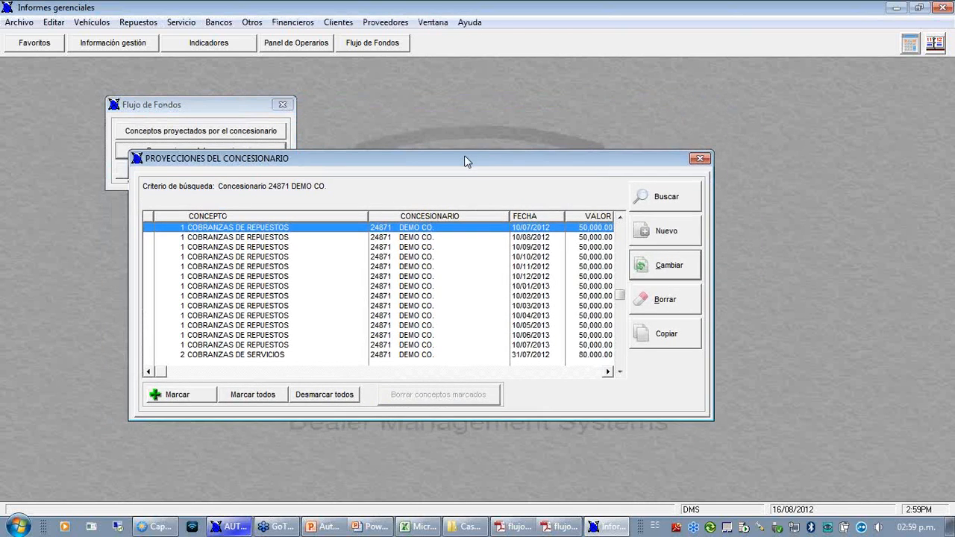
{"action": "left_click", "coordinate": [700, 158]}
Step: Add a dealer projected concept with code 8, description ANTICIPO DE GANANCIAS and a negative coefficient
{"action": "left_click", "coordinate": [208, 132]}
{"action": "left_click_drag", "start_coordinate": [465, 207], "coordinate": [611, 135]}
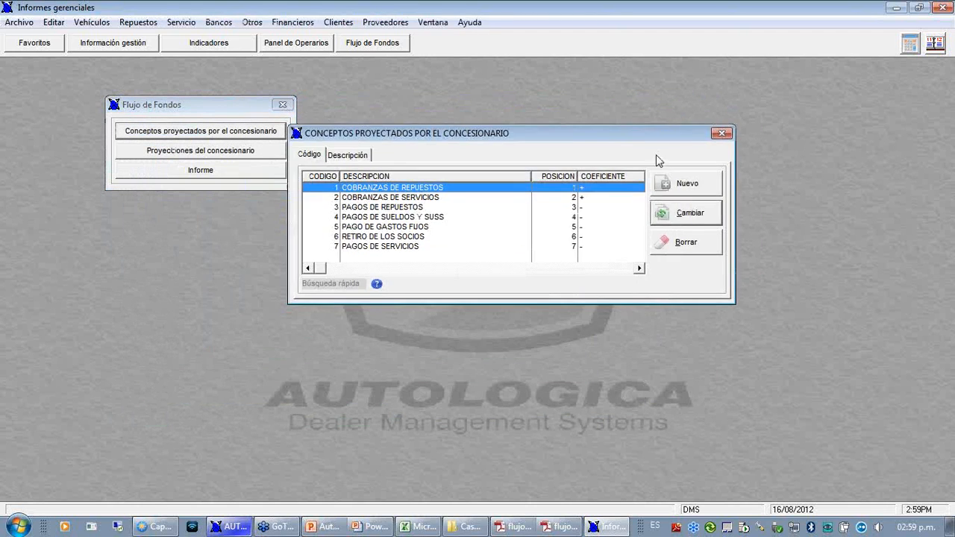
{"action": "left_click", "coordinate": [680, 185]}
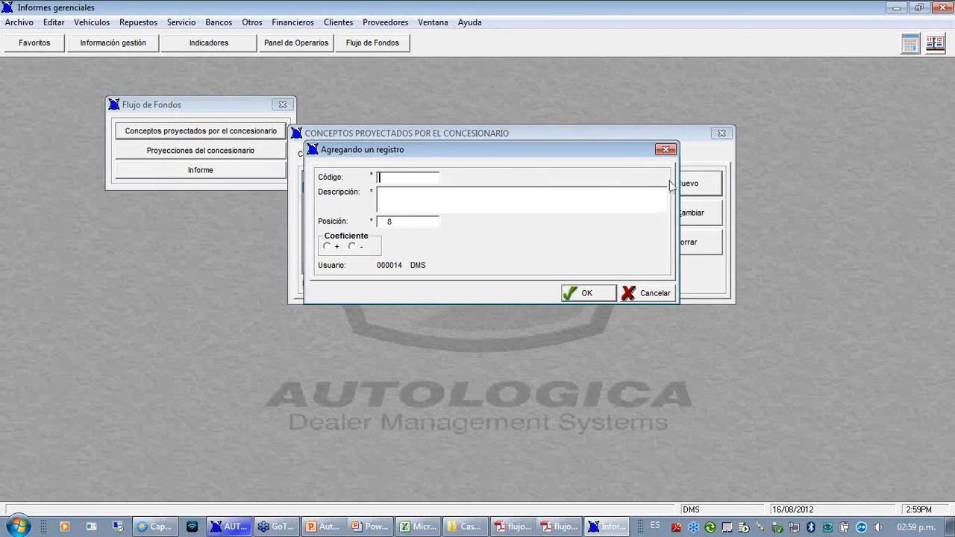
{"action": "left_click_drag", "start_coordinate": [623, 157], "coordinate": [642, 266]}
{"action": "type", "text": "8"}
{"action": "key", "text": "Tab"}
{"action": "type", "text": "A"}
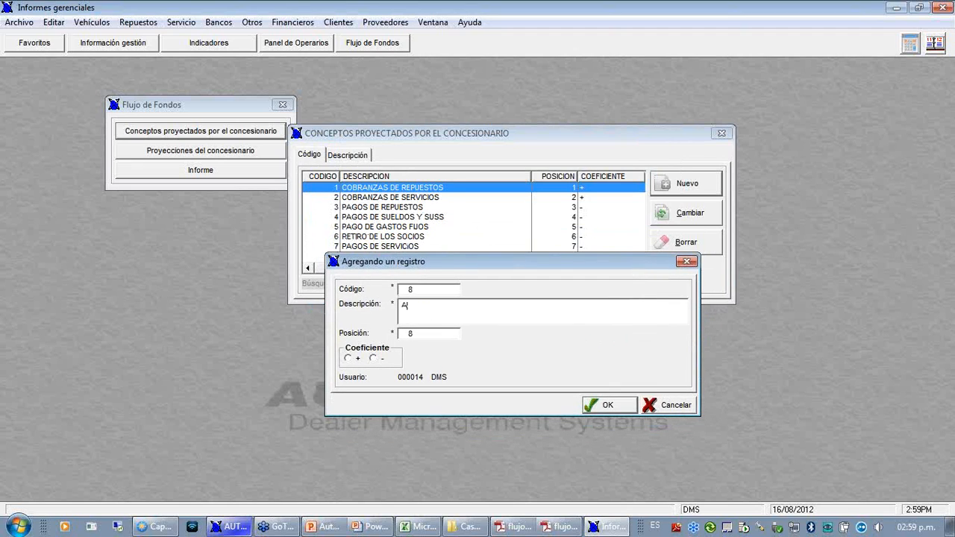
{"action": "type", "text": "NTICIPO DE GANANCIAS"}
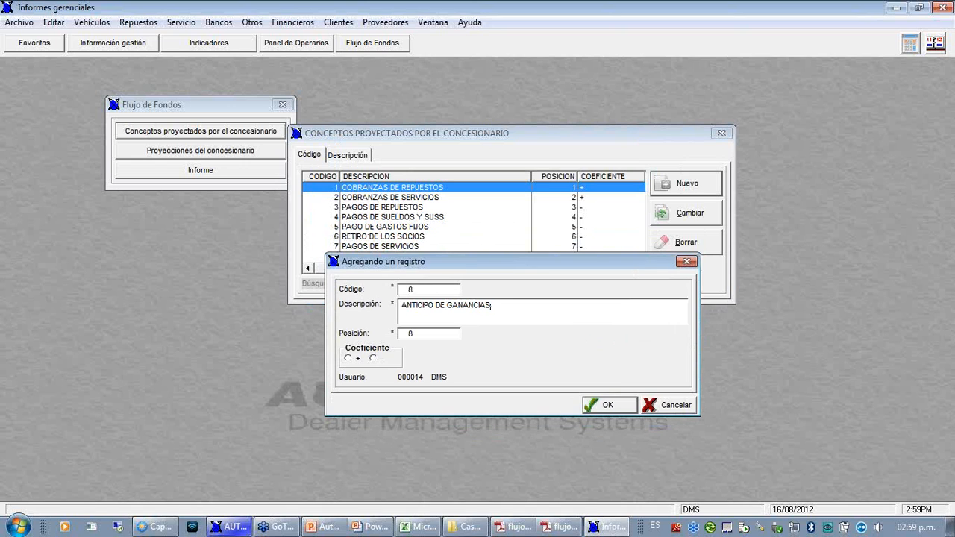
{"action": "left_click", "coordinate": [373, 358]}
{"action": "left_click", "coordinate": [606, 409]}
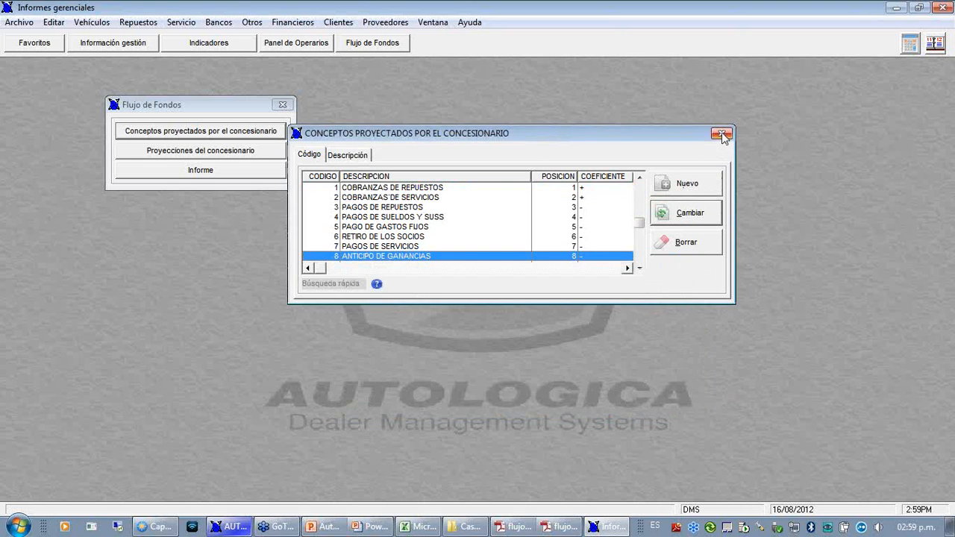
Step: Open the dealer projections and start a new record for concept 8, keeping the default dealer
{"action": "left_click", "coordinate": [721, 133]}
{"action": "left_click", "coordinate": [238, 153]}
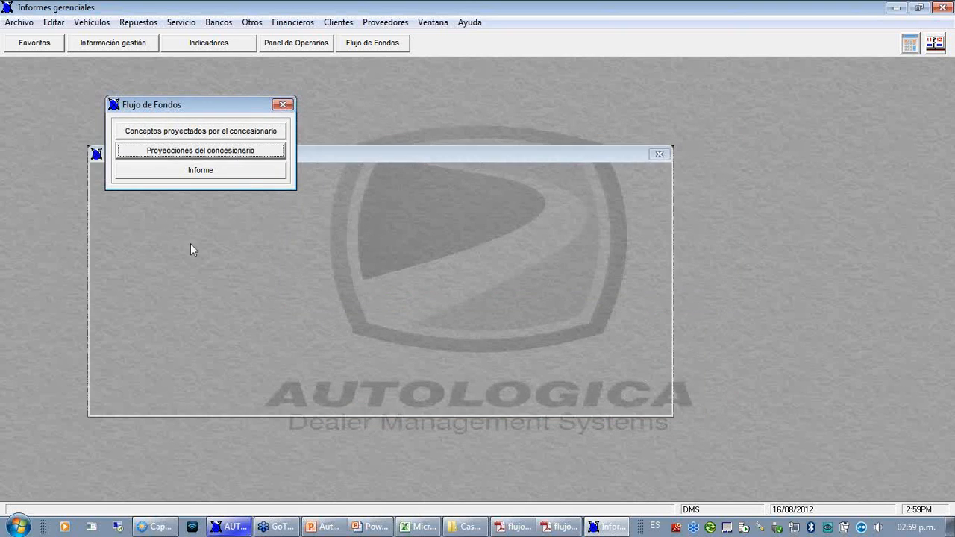
{"action": "left_click_drag", "start_coordinate": [378, 156], "coordinate": [426, 103]}
{"action": "left_click", "coordinate": [673, 179]}
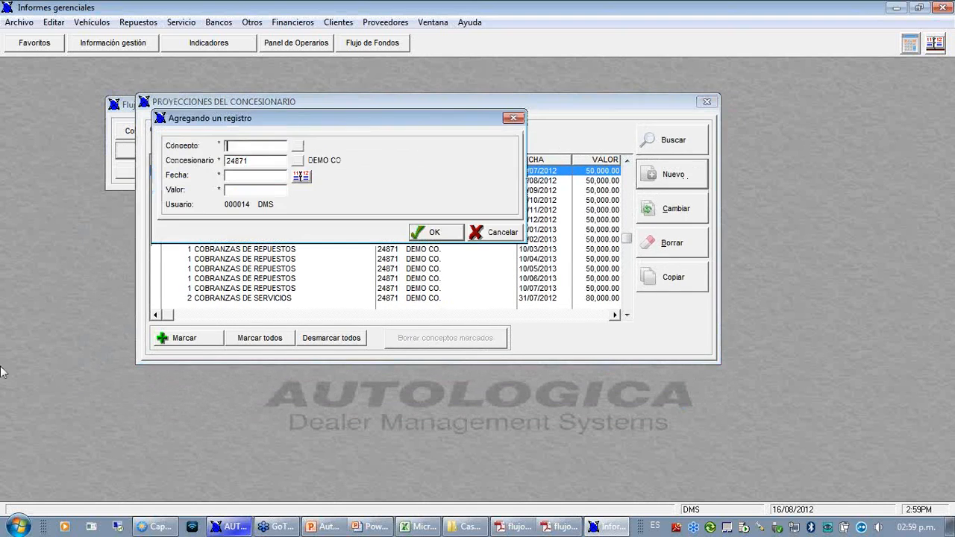
{"action": "type", "text": "8"}
{"action": "key", "text": "Tab"}
{"action": "key", "text": "Tab"}
{"action": "key", "text": "Tab"}
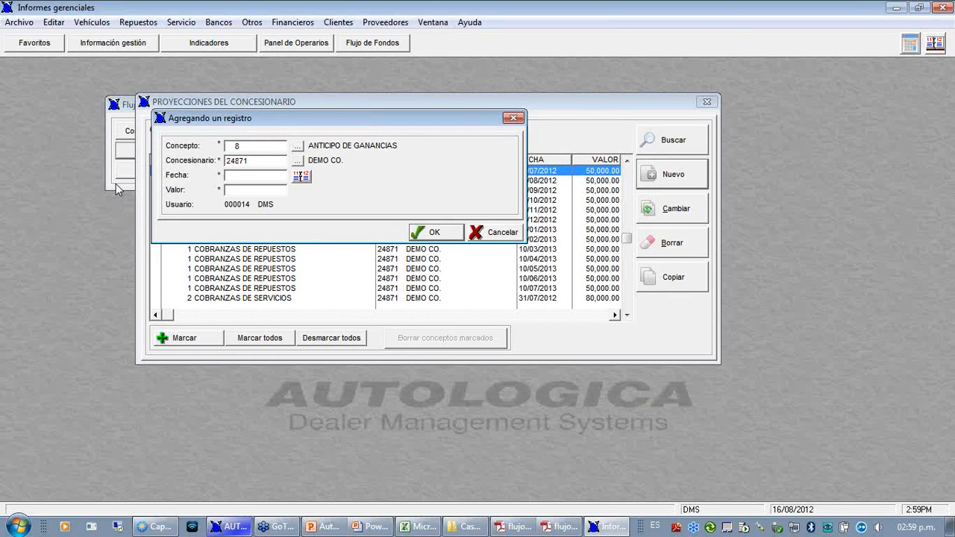
Step: Set the new projection's date to 1/09/2012 and its value to 50,000, and save the record
{"action": "type", "text": "01092012"}
{"action": "key", "text": "Tab"}
{"action": "type", "text": "50.000"}
{"action": "key", "text": "Tab"}
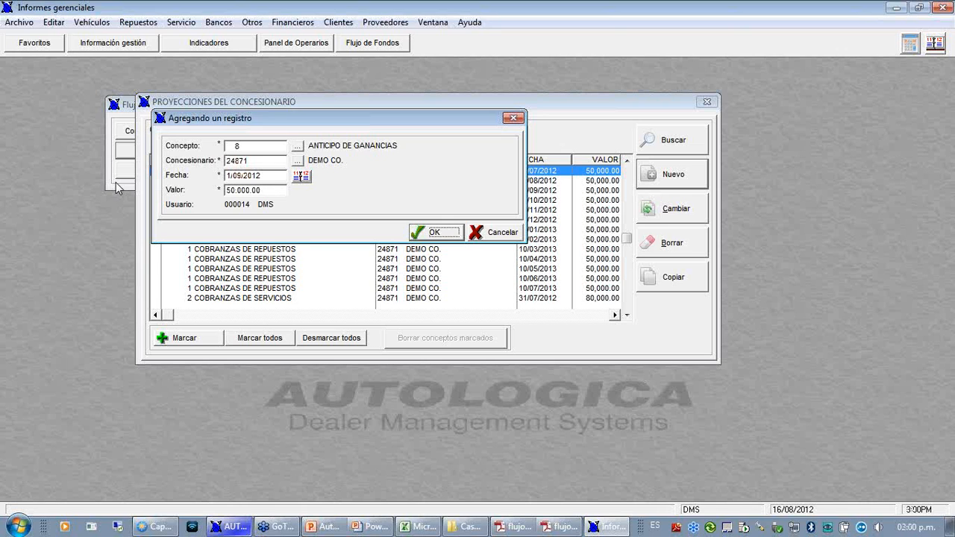
{"action": "left_click", "coordinate": [435, 232]}
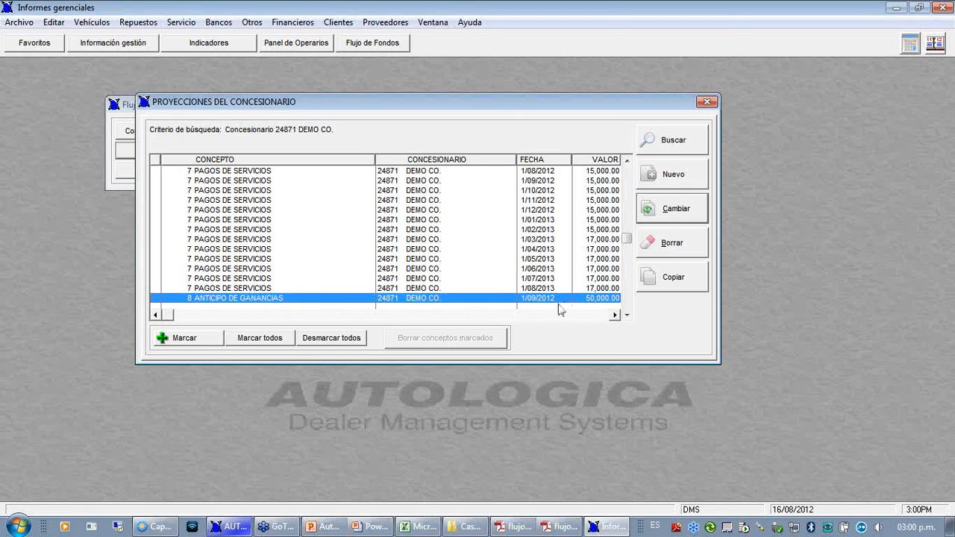
Step: Start copying the ANTICIPO DE GANANCIAS projection, preview the Bimestral and Trimestral frequencies, and settle on Mensual
{"action": "left_click", "coordinate": [663, 288]}
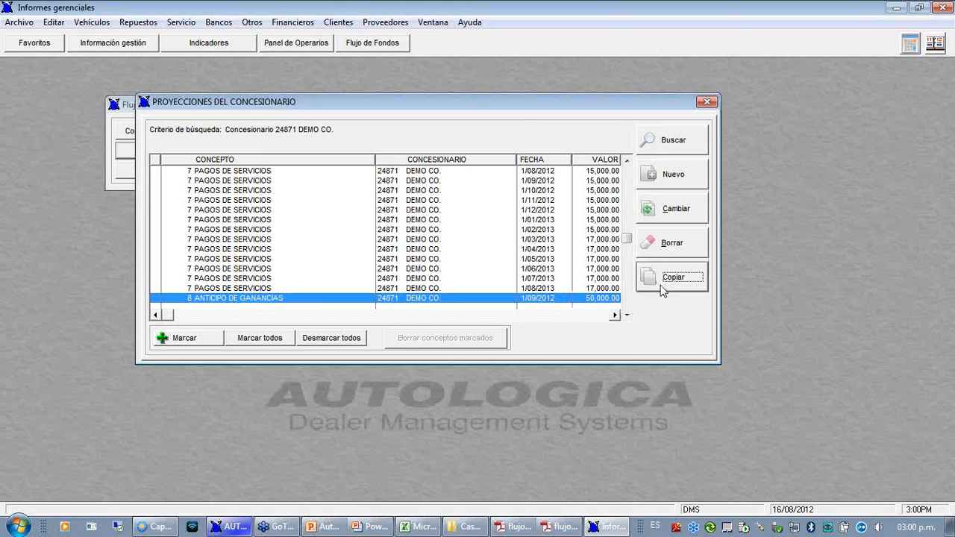
{"action": "left_click_drag", "start_coordinate": [413, 122], "coordinate": [595, 111]}
{"action": "left_click", "coordinate": [404, 154]}
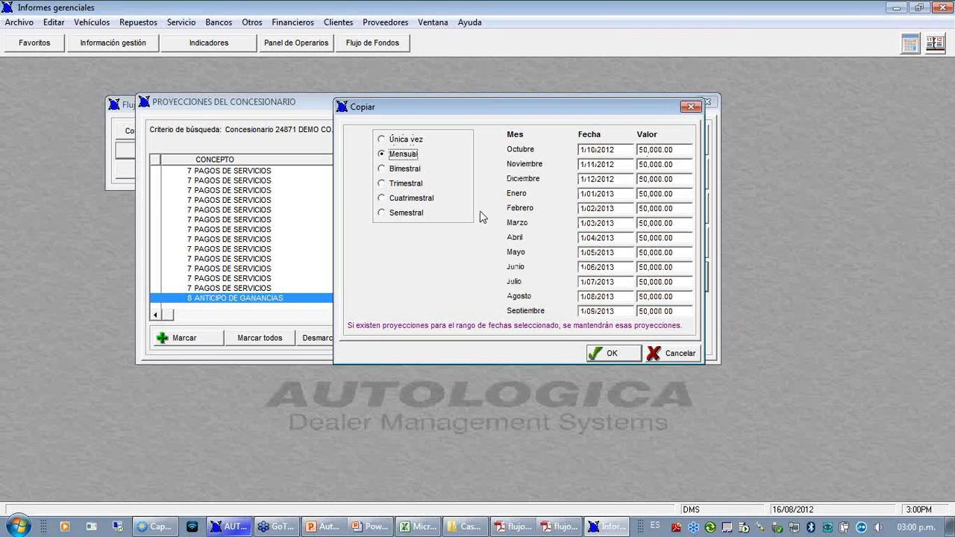
{"action": "left_click", "coordinate": [405, 170]}
{"action": "left_click", "coordinate": [407, 187]}
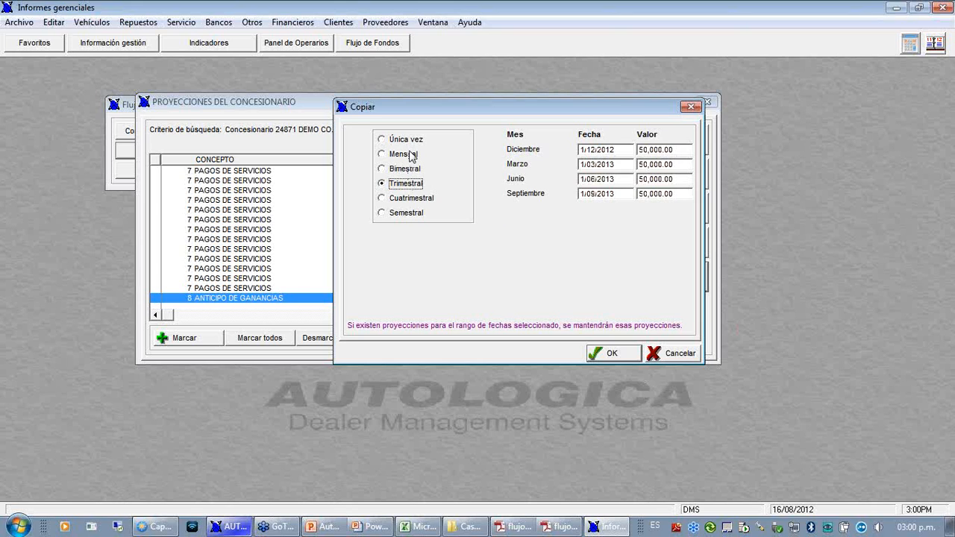
{"action": "left_click", "coordinate": [410, 156]}
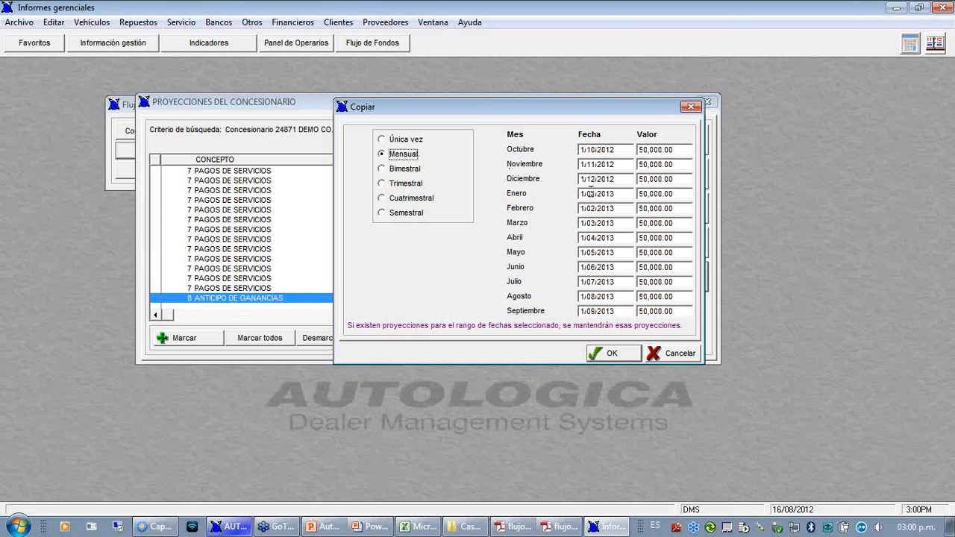
Step: Set the copied projection's April 2013 value to 55,000
{"action": "left_click", "coordinate": [682, 241]}
{"action": "type", "text": "5500"}
{"action": "key", "text": "Tab"}
{"action": "key", "text": "Tab"}
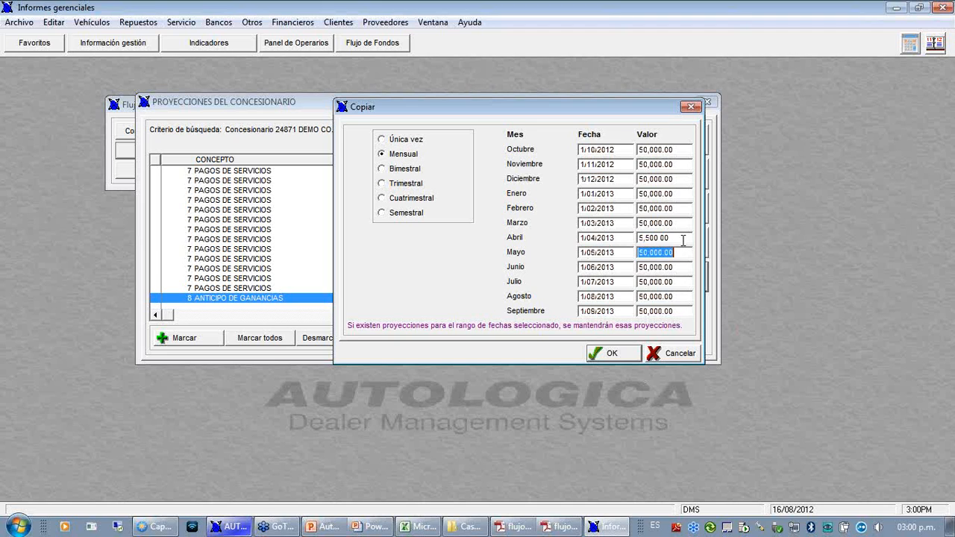
{"action": "key", "text": "shift+Tab"}
{"action": "key", "text": "shift+Tab"}
{"action": "type", "text": "55000"}
Step: Set the May and June 2013 values to 55,000 and accept the monthly copy
{"action": "key", "text": "Tab"}
{"action": "key", "text": "Tab"}
{"action": "type", "text": "55000"}
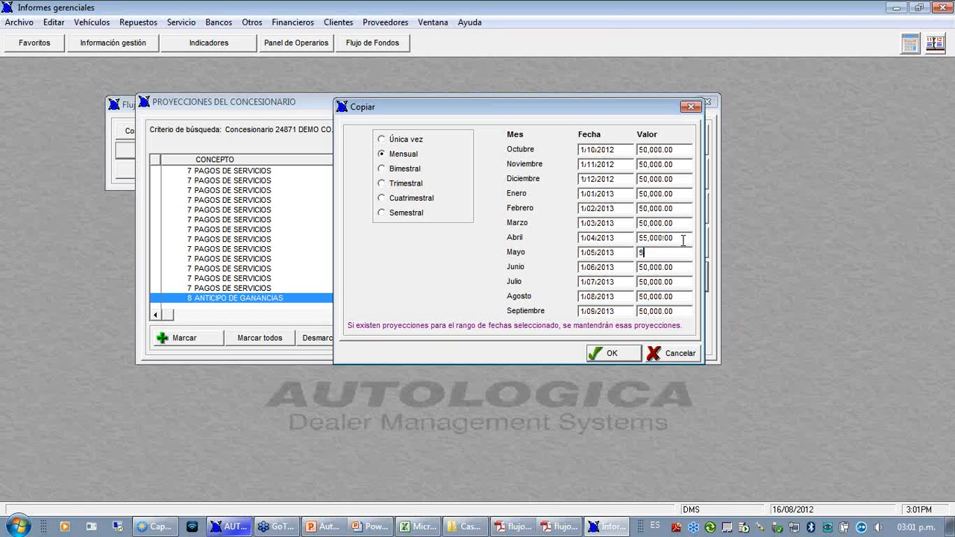
{"action": "key", "text": "Tab"}
{"action": "key", "text": "Tab"}
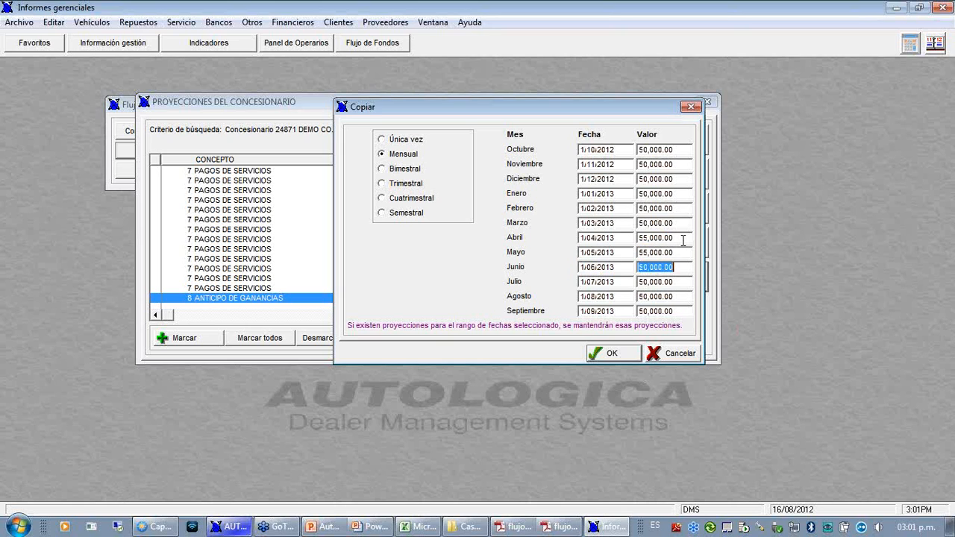
{"action": "type", "text": "55000"}
{"action": "key", "text": "Tab"}
{"action": "key", "text": "Tab"}
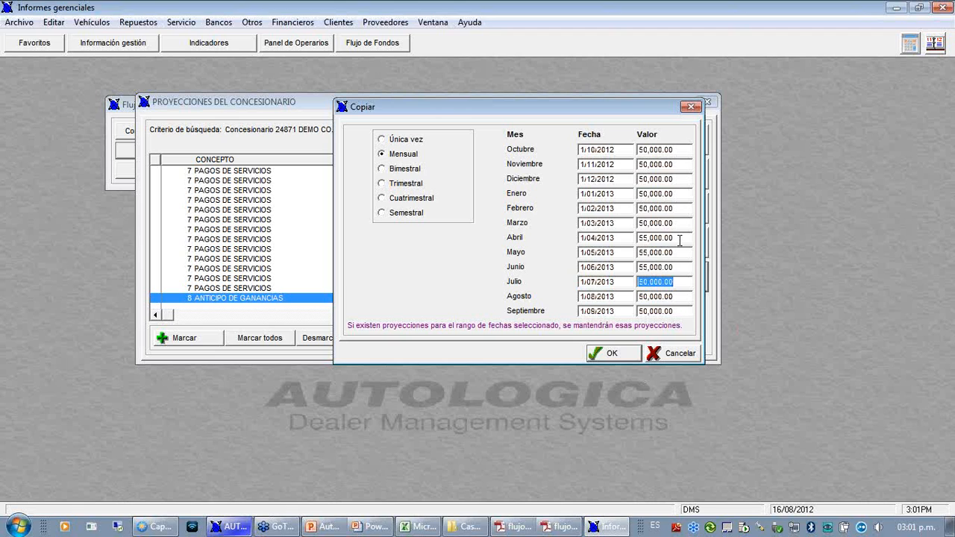
{"action": "left_click", "coordinate": [613, 355]}
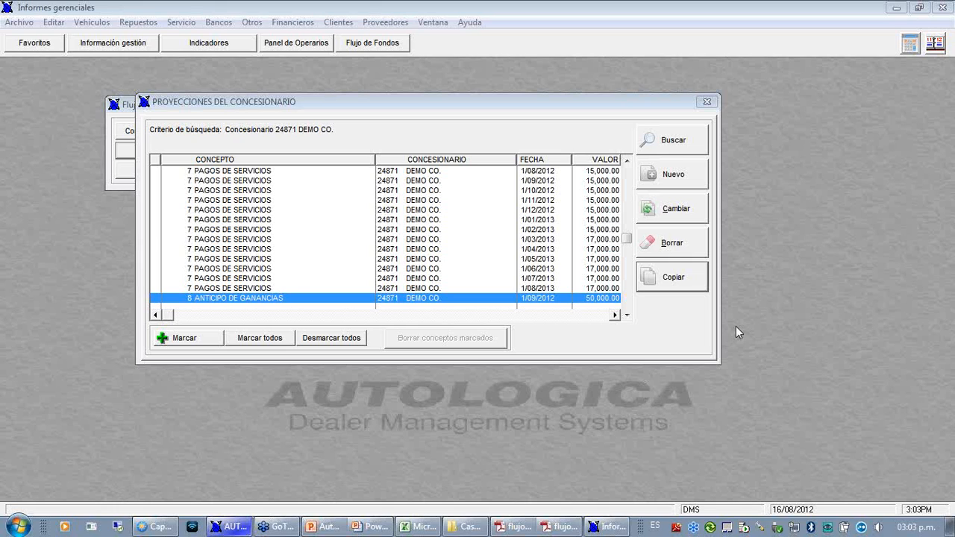
Step: Switch to the fortnightly cash flow PDF in Adobe Reader and select the Proyecciones del DMS heading
{"action": "left_click", "coordinate": [561, 527]}
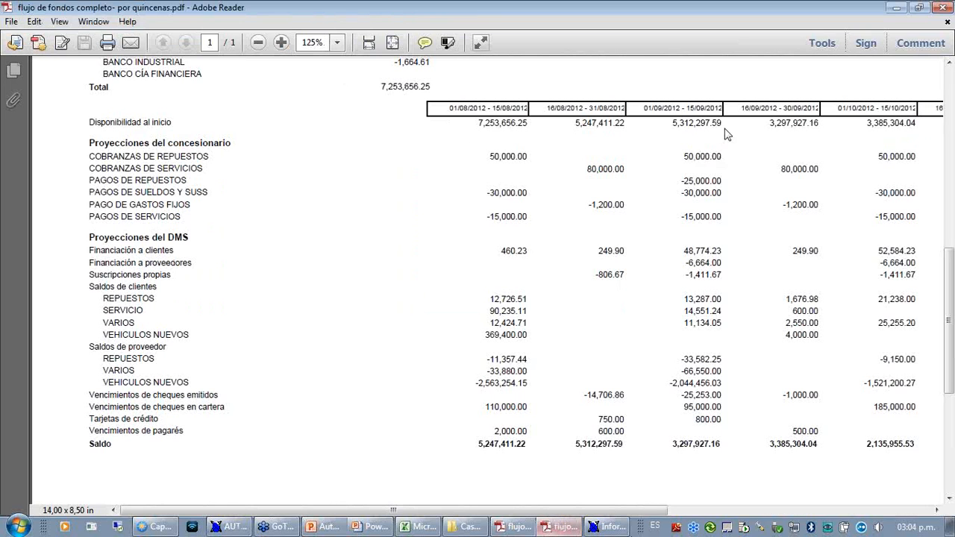
{"action": "left_click_drag", "start_coordinate": [89, 237], "coordinate": [167, 237]}
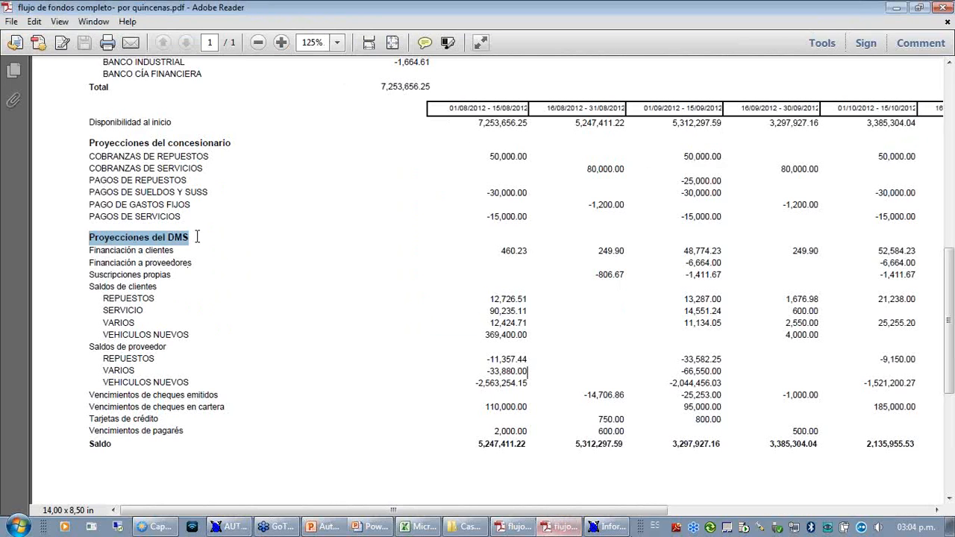